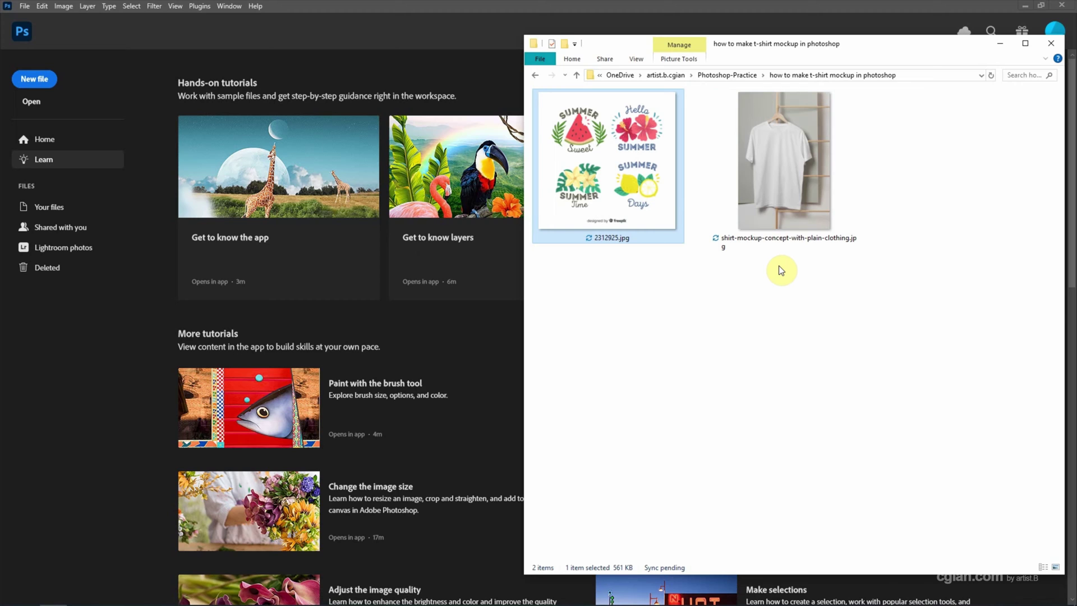
Open shirt-mockup-concept-with-plain-clothing.jpg in Photoshop by dragging it from File Explorer.
{"action": "mouse_move", "coordinate": [781, 181]}
{"action": "left_mouse_down"}
{"action": "mouse_move", "coordinate": [532, 75]}
{"action": "mouse_move", "coordinate": [474, 313]}
{"action": "left_mouse_up"}
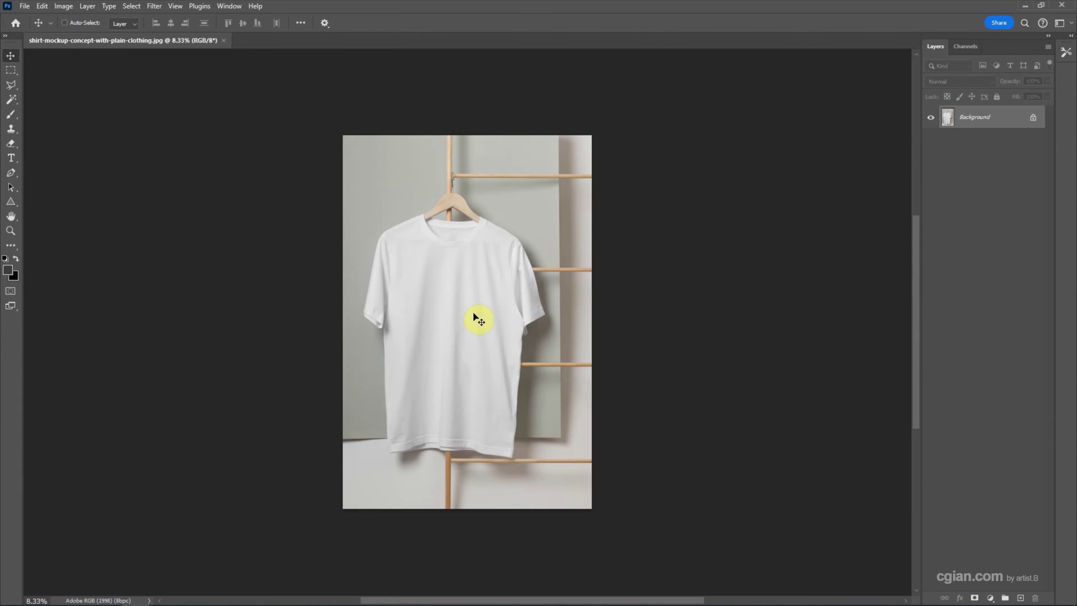
{"action": "scroll", "coordinate": [479, 318], "scroll_direction": "up", "scroll_amount": 1}
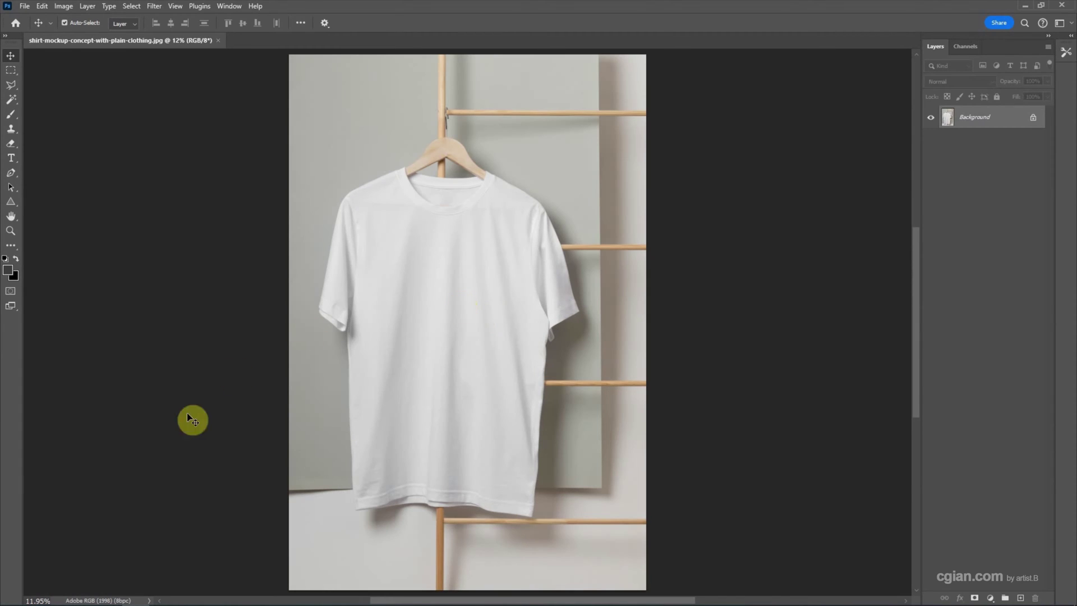
{"action": "left_click", "coordinate": [54, 594]}
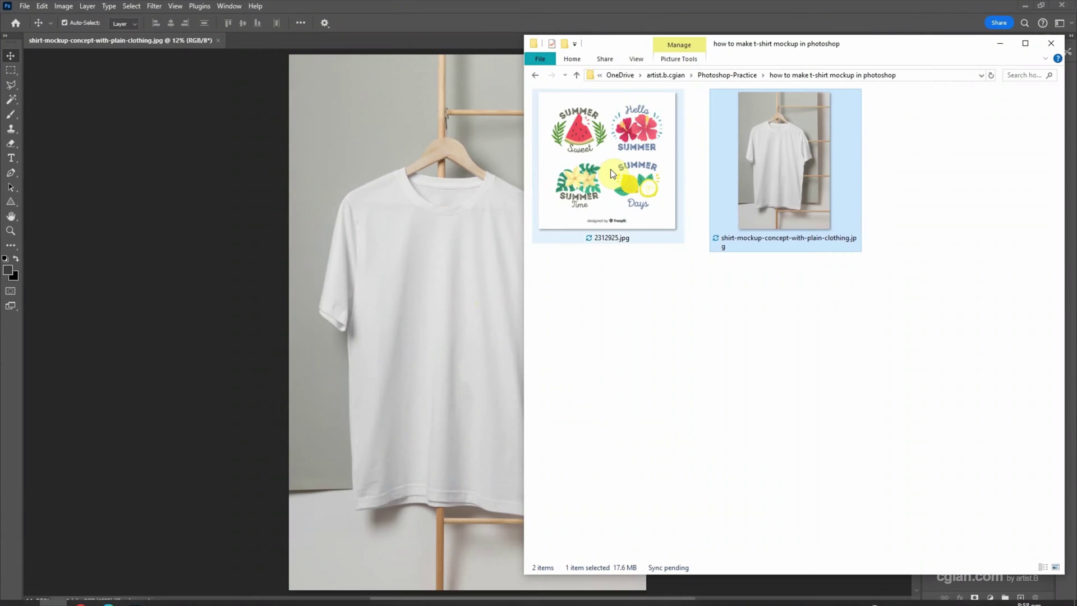
Place the 2312925.jpg sticker sheet over the t-shirt photo as its own layer.
{"action": "left_click_drag", "start_coordinate": [611, 169], "coordinate": [445, 208]}
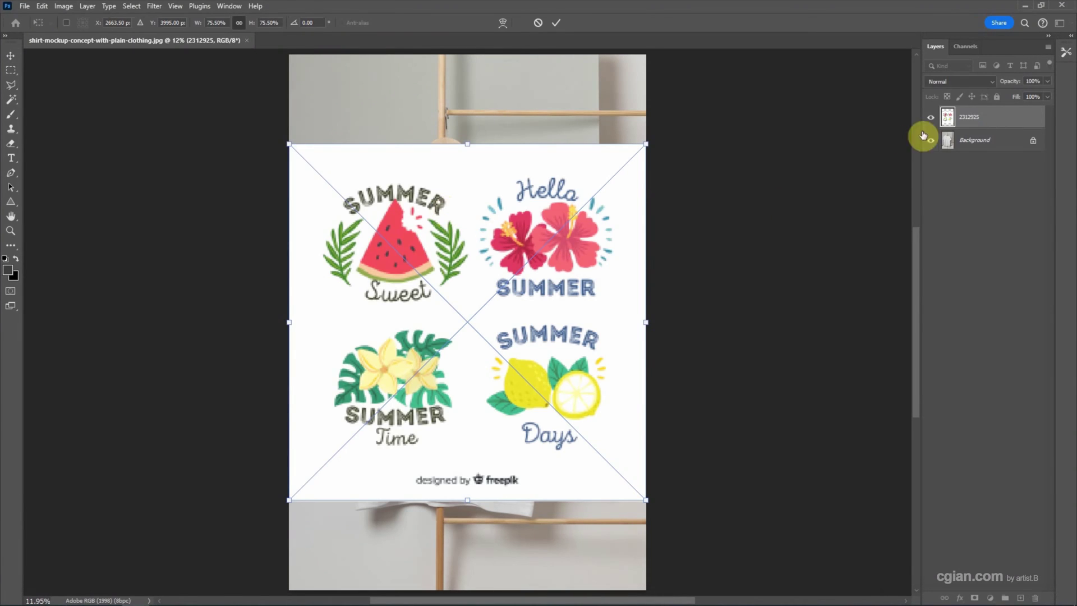
{"action": "key", "text": "Return"}
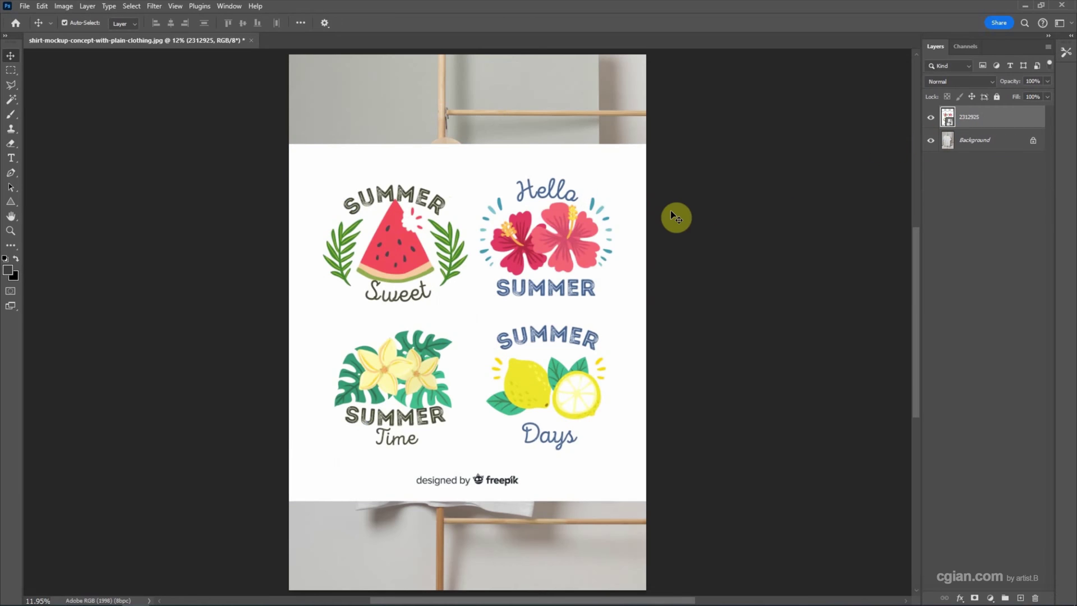
{"action": "left_click", "coordinate": [12, 74]}
Copy the Hello Summer badge onto its own layer and hide the 2312925 sticker sheet layer.
{"action": "left_click_drag", "start_coordinate": [472, 163], "coordinate": [623, 310]}
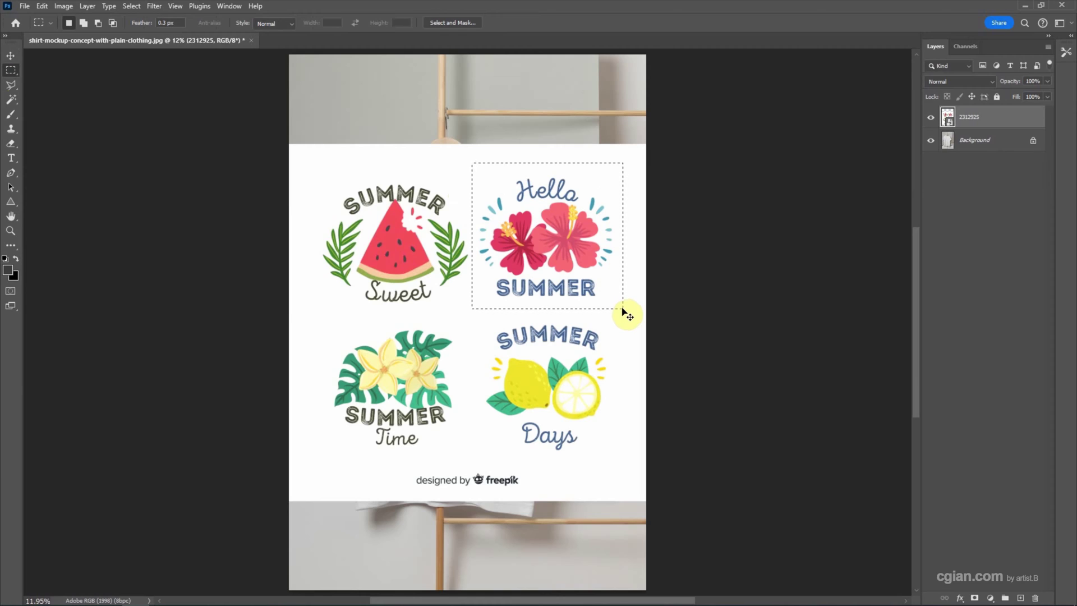
{"action": "key", "text": "ctrl+j"}
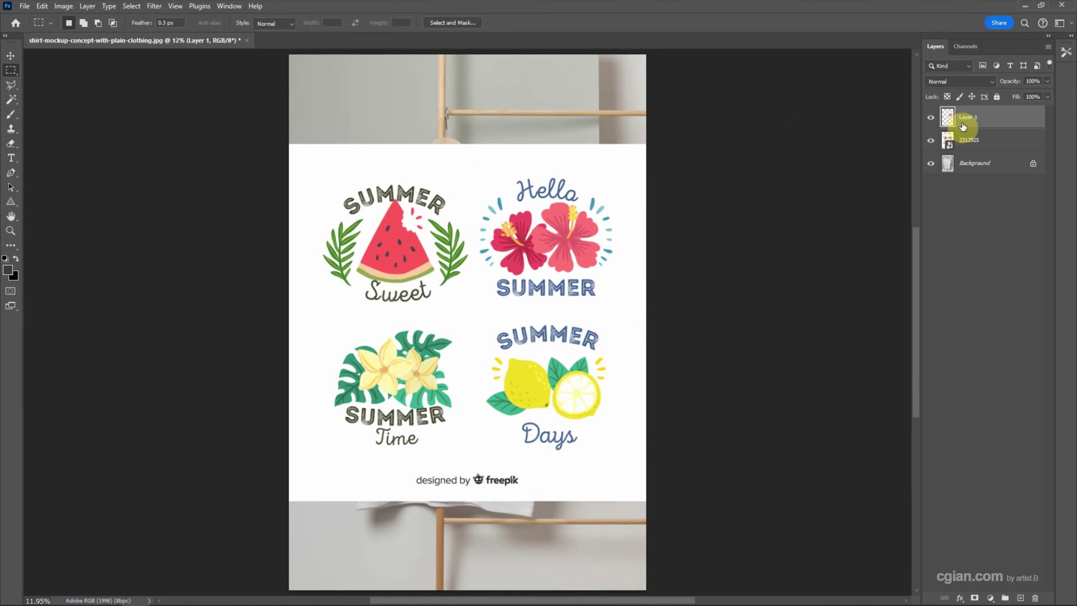
{"action": "left_click", "coordinate": [932, 141]}
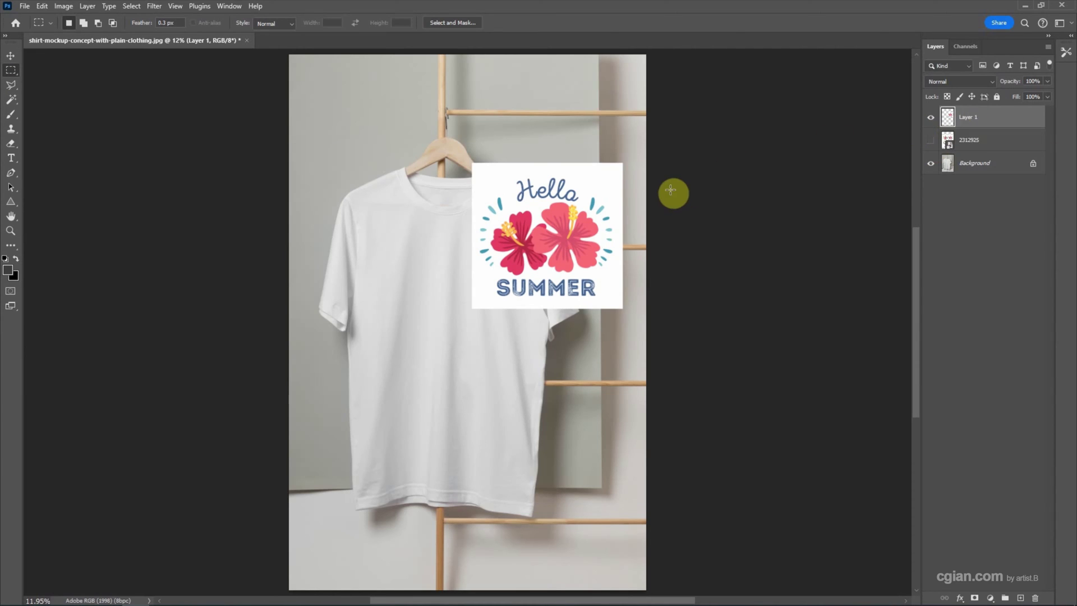
{"action": "key", "text": "ctrl+t"}
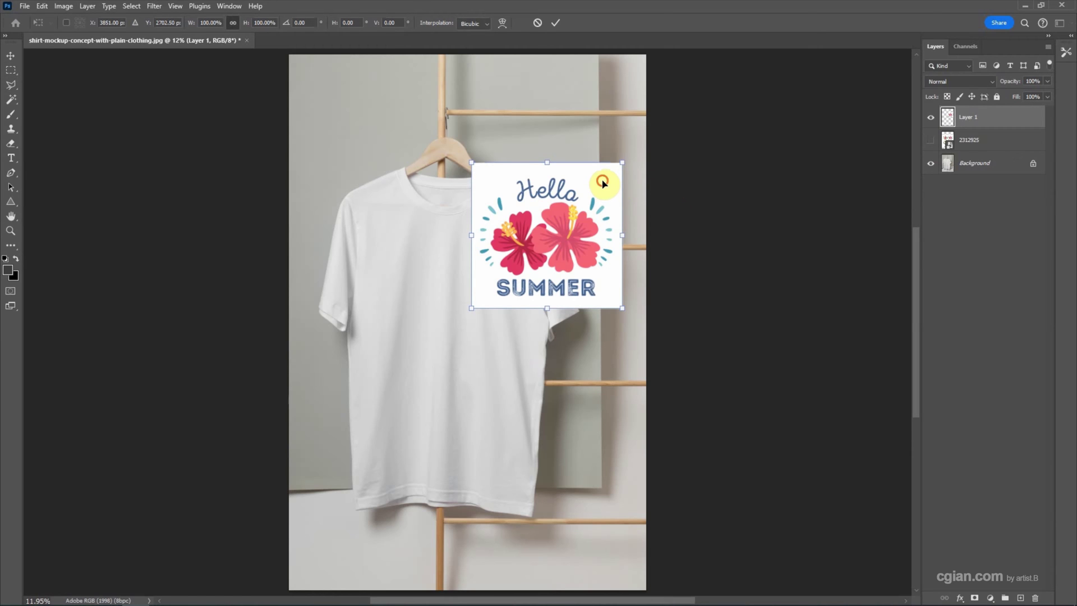
Move the Hello Summer badge onto the shirt chest, enlarge it slightly, and commit the transform.
{"action": "left_click_drag", "start_coordinate": [604, 183], "coordinate": [516, 247]}
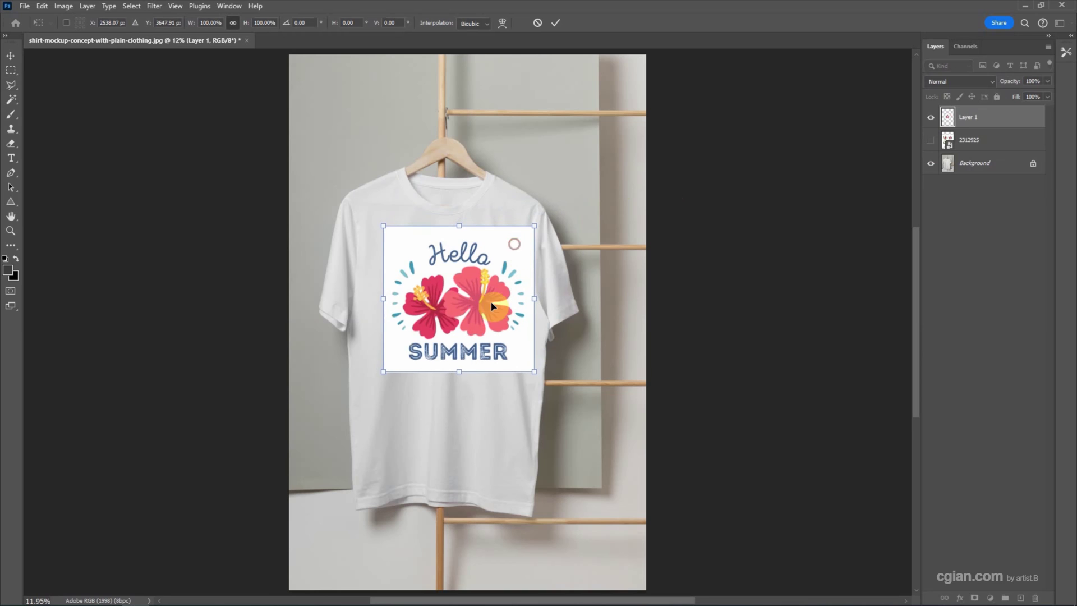
{"action": "left_click_drag", "start_coordinate": [384, 369], "coordinate": [358, 397]}
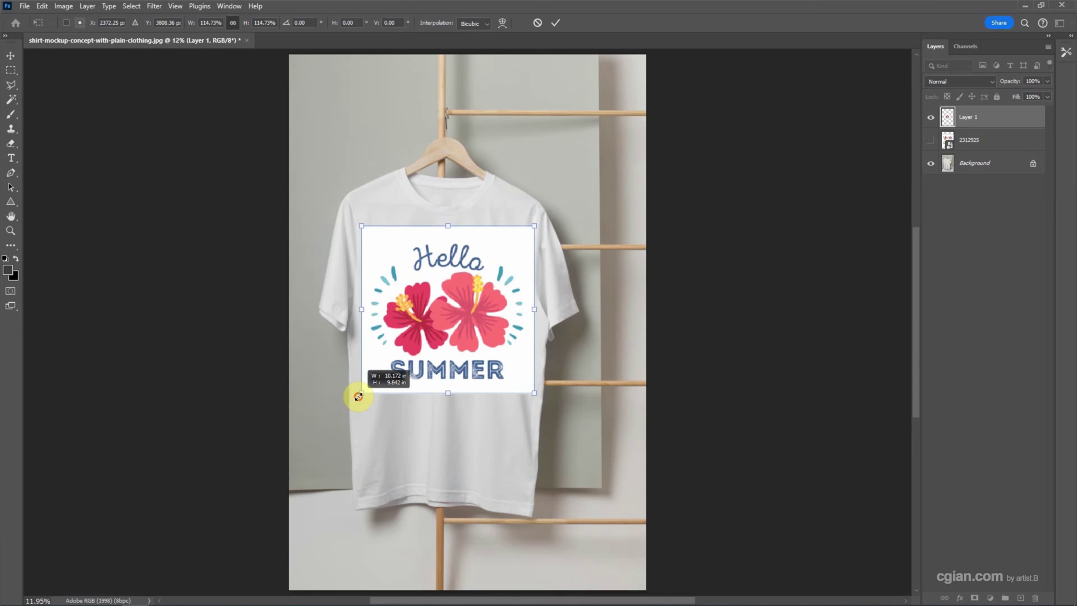
{"action": "key", "text": "Return"}
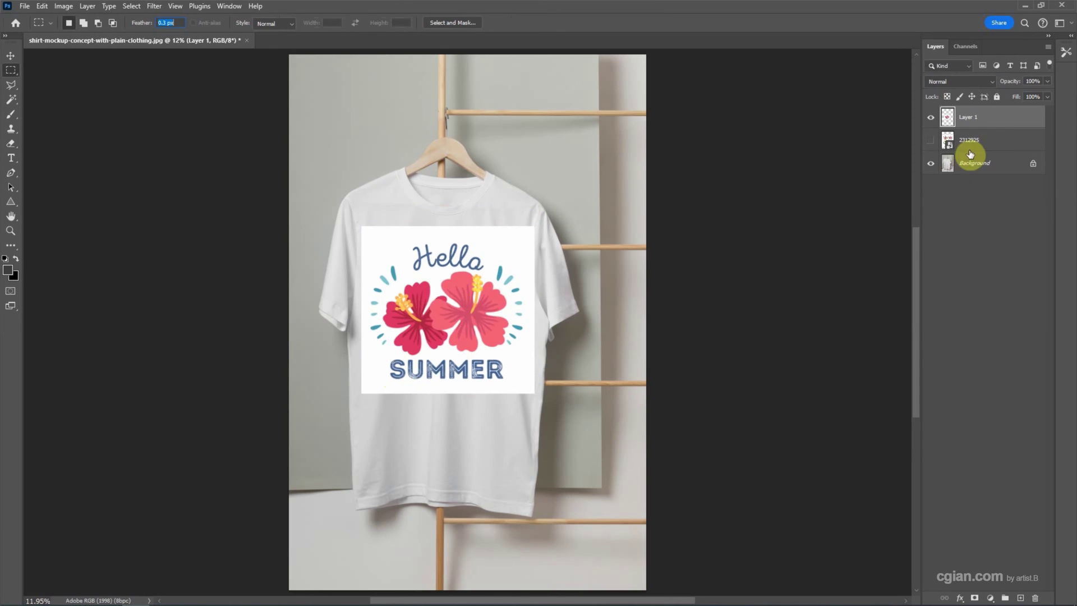
Give Layer 1 split Blend If white sliders to drop its white background, and Multiply blend mode.
{"action": "double_click", "coordinate": [992, 123]}
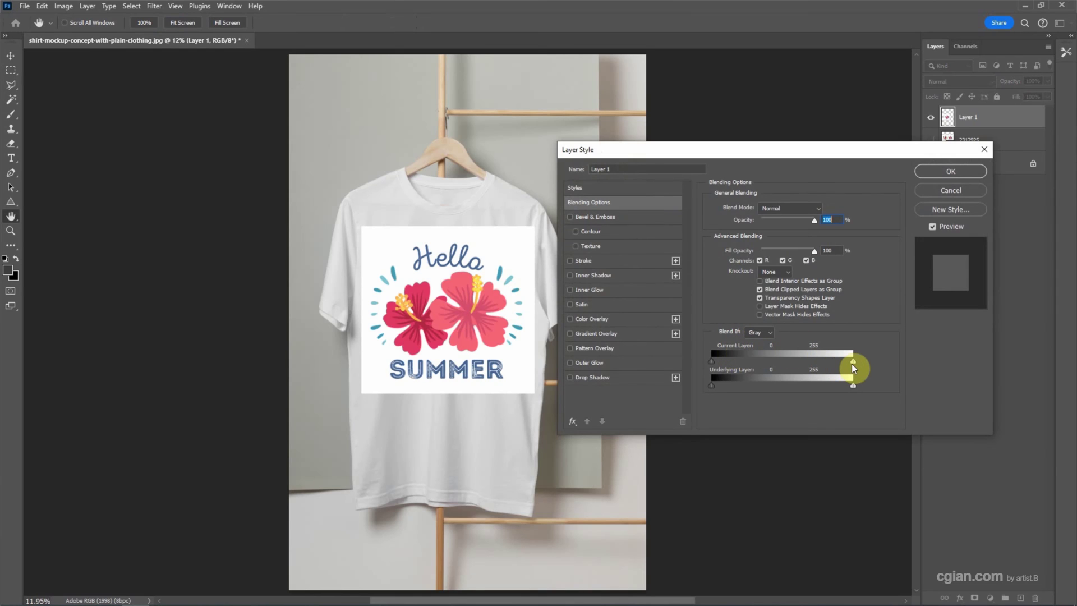
{"action": "left_click_drag", "start_coordinate": [853, 363], "coordinate": [849, 361]}
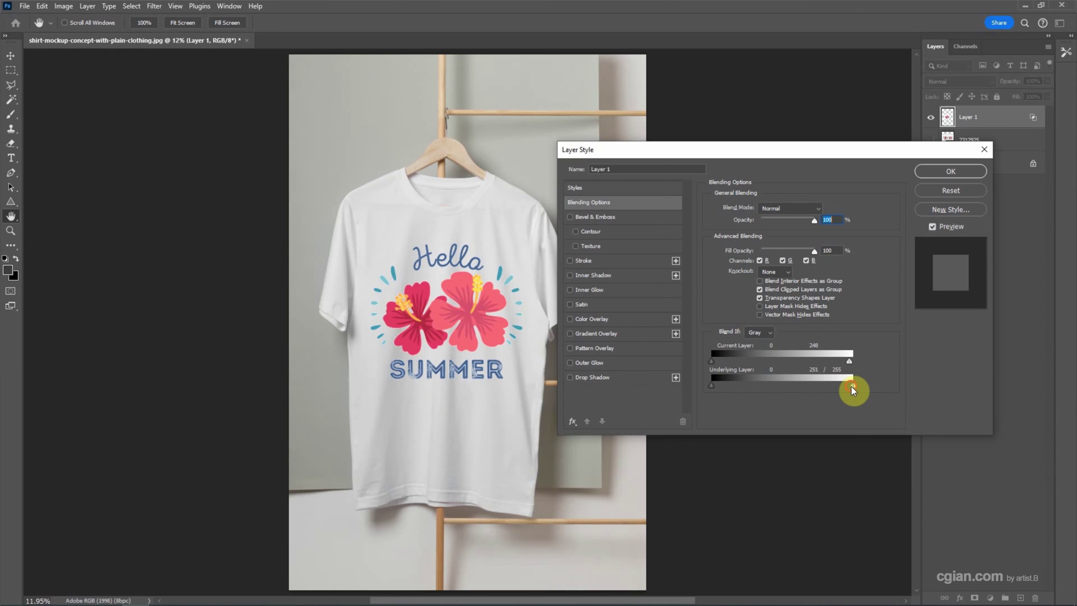
{"action": "left_click_drag", "start_coordinate": [851, 385], "coordinate": [828, 388], "text": "alt"}
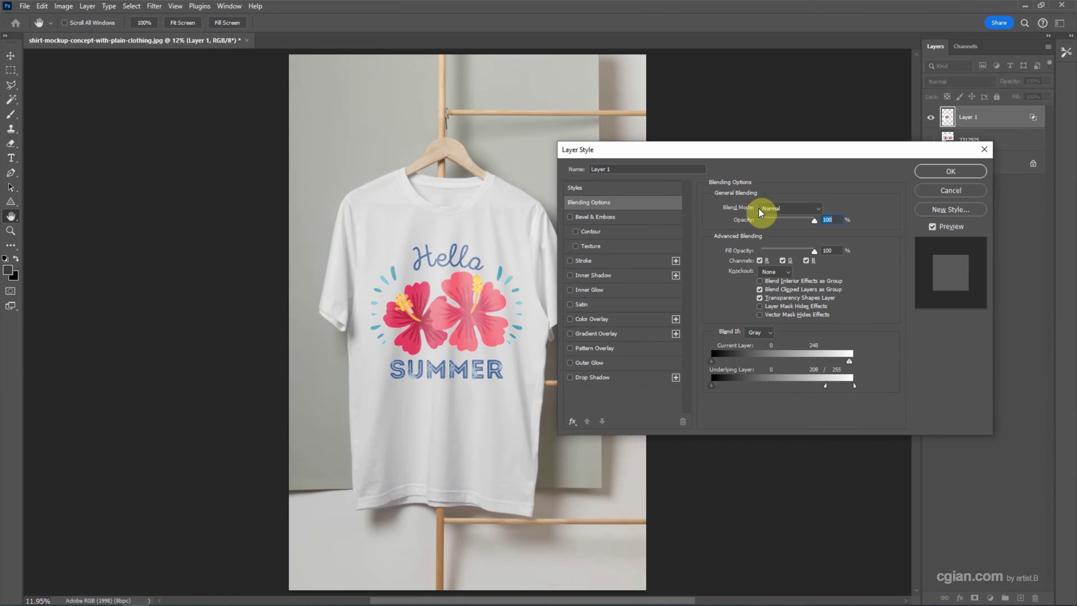
{"action": "left_click", "coordinate": [787, 207]}
{"action": "left_click", "coordinate": [780, 256]}
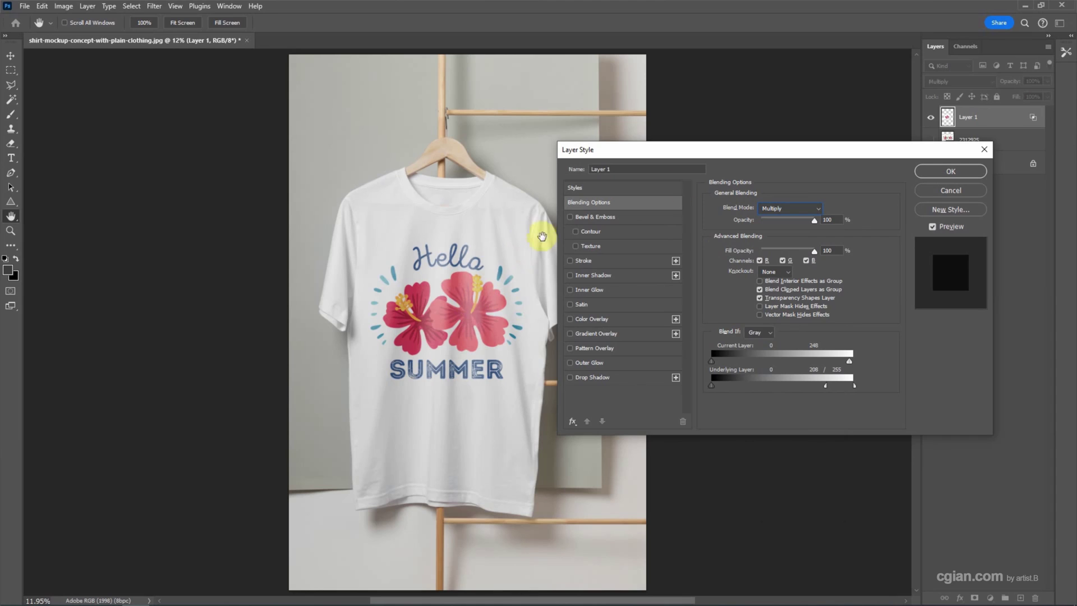
{"action": "left_click", "coordinate": [950, 171]}
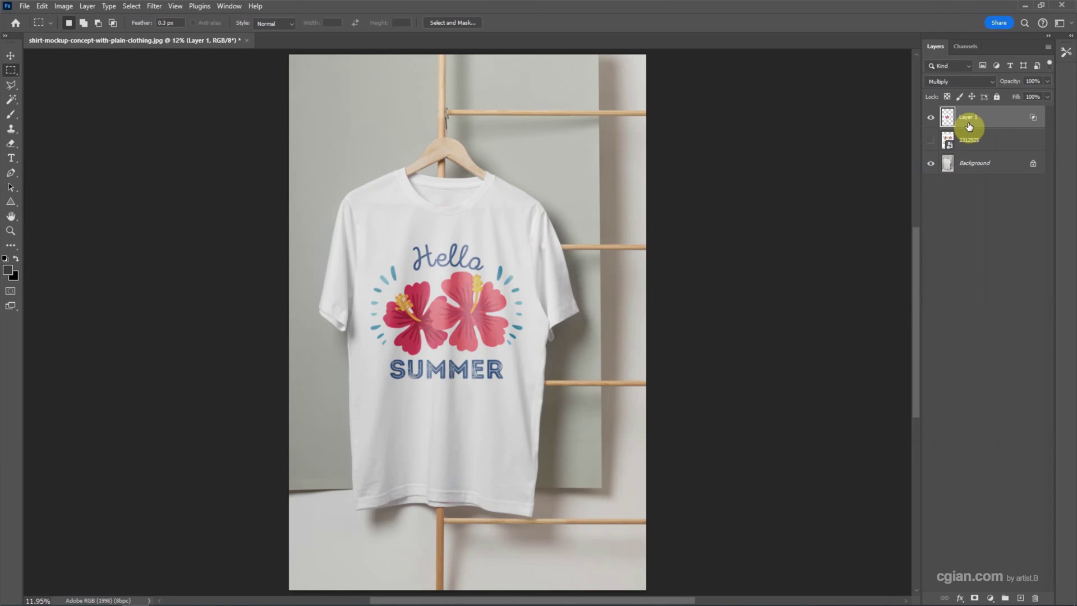
Add a Hue/Saturation adjustment clipped to Layer 1 with saturation raised to +13.
{"action": "left_click", "coordinate": [991, 598]}
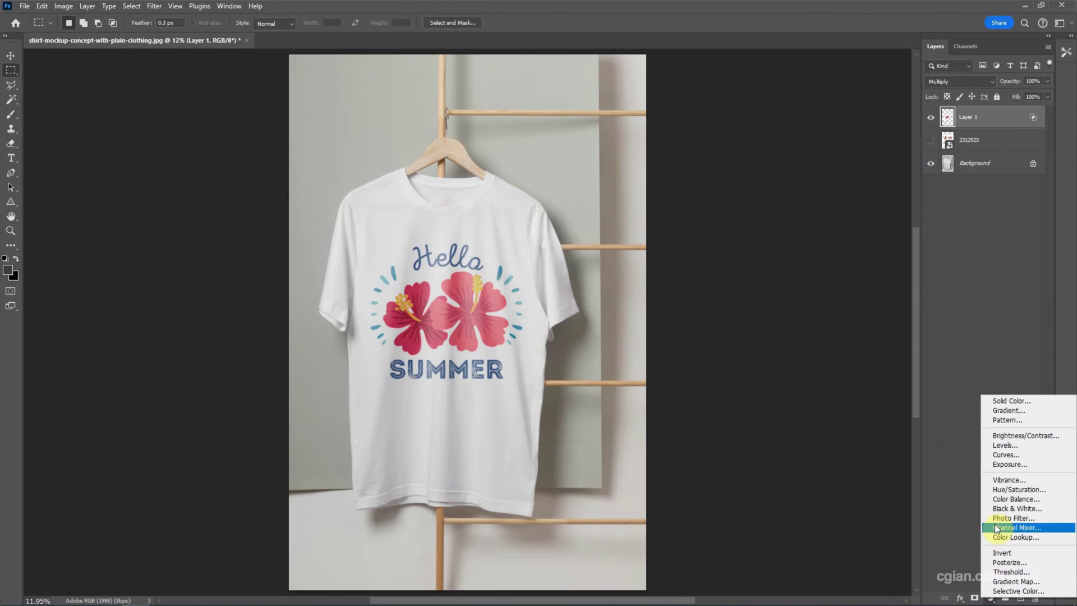
{"action": "left_click", "coordinate": [1019, 489]}
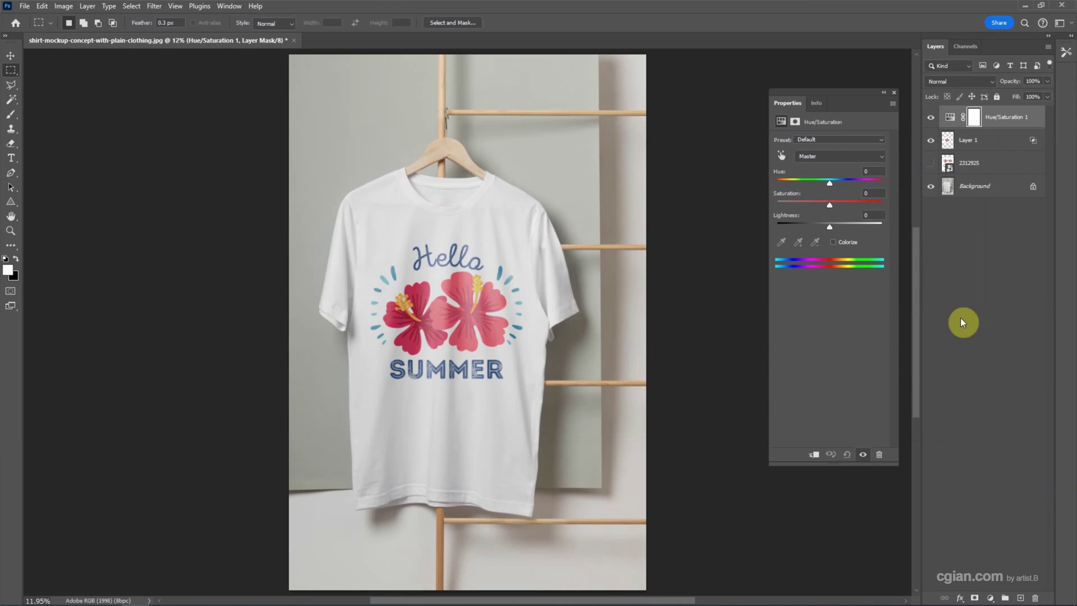
{"action": "left_click", "coordinate": [994, 127], "text": "alt"}
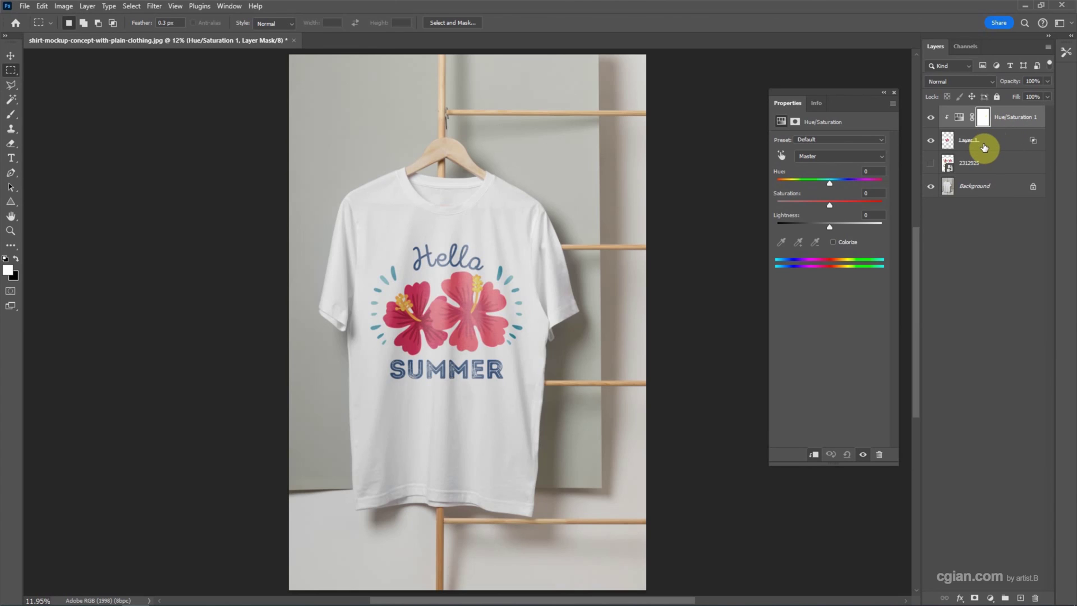
{"action": "left_click_drag", "start_coordinate": [829, 205], "coordinate": [837, 207]}
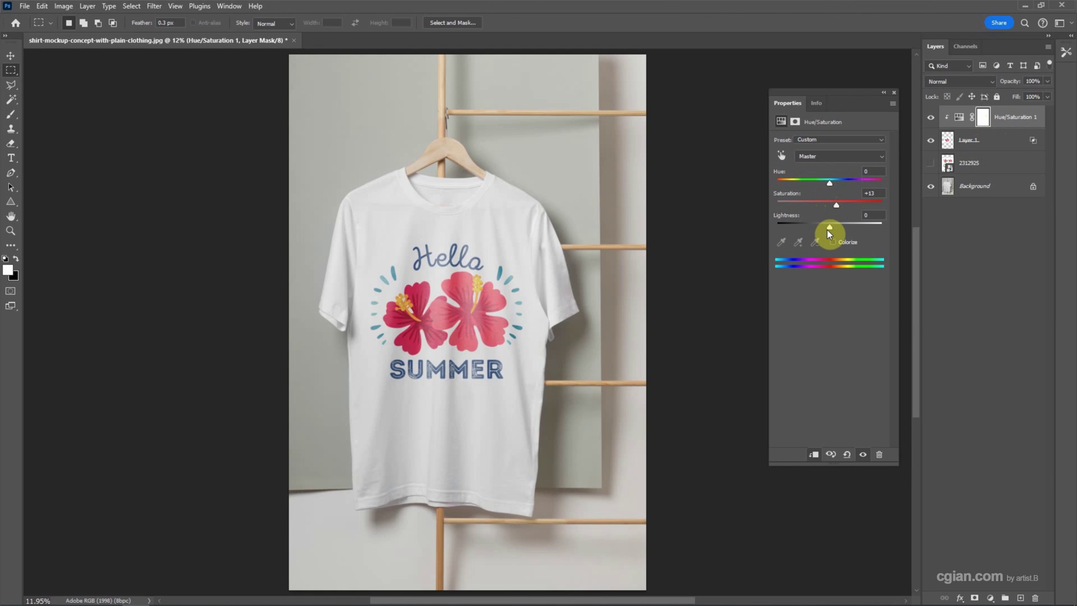